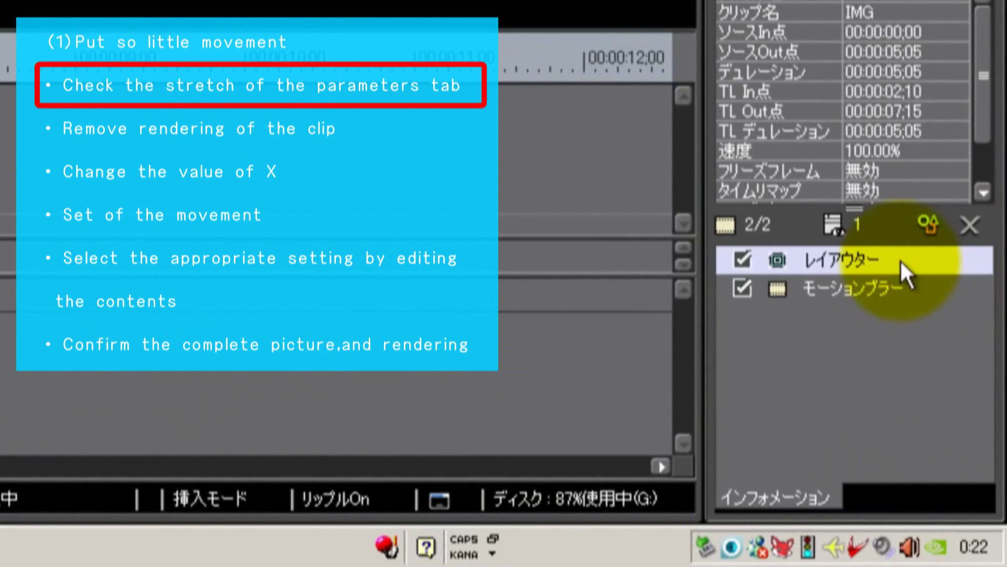
# Check the stretch values in the IMG clip's Layouter settings and leave them without changes
pyautogui.doubleClick(900, 259)
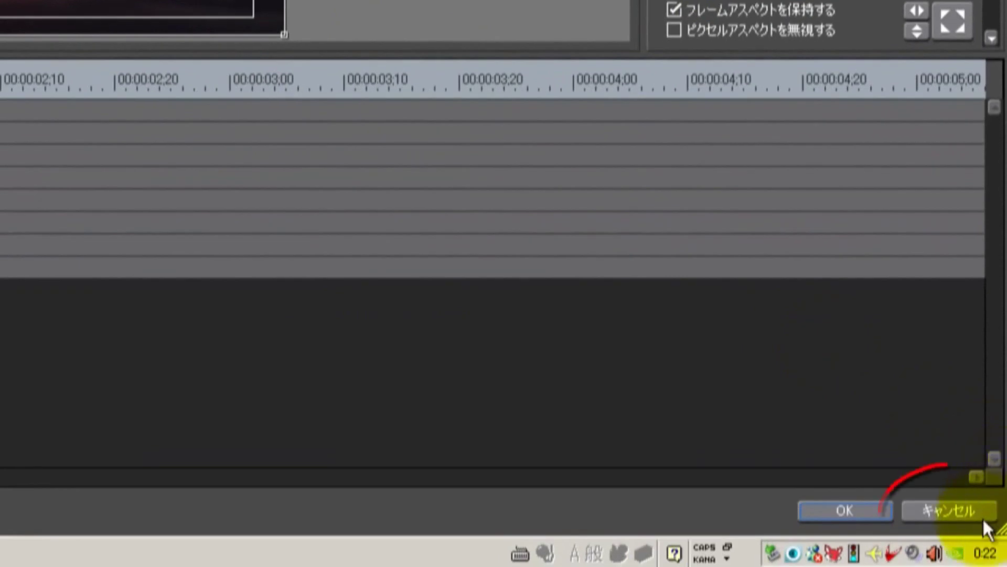
pyautogui.click(980, 510)
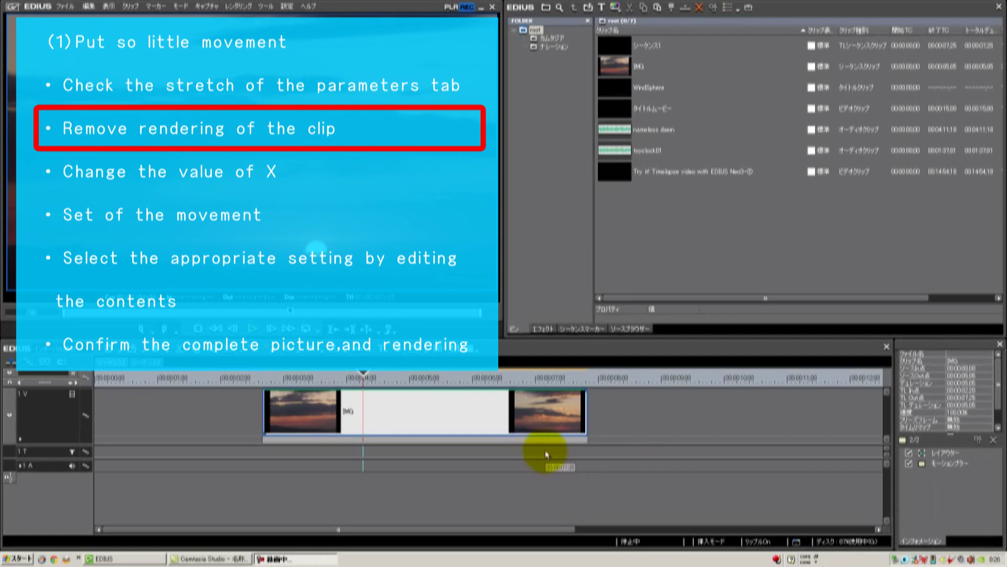
# Check whether the render command is available for the IMG clip on the timeline
pyautogui.rightClick(444, 418)
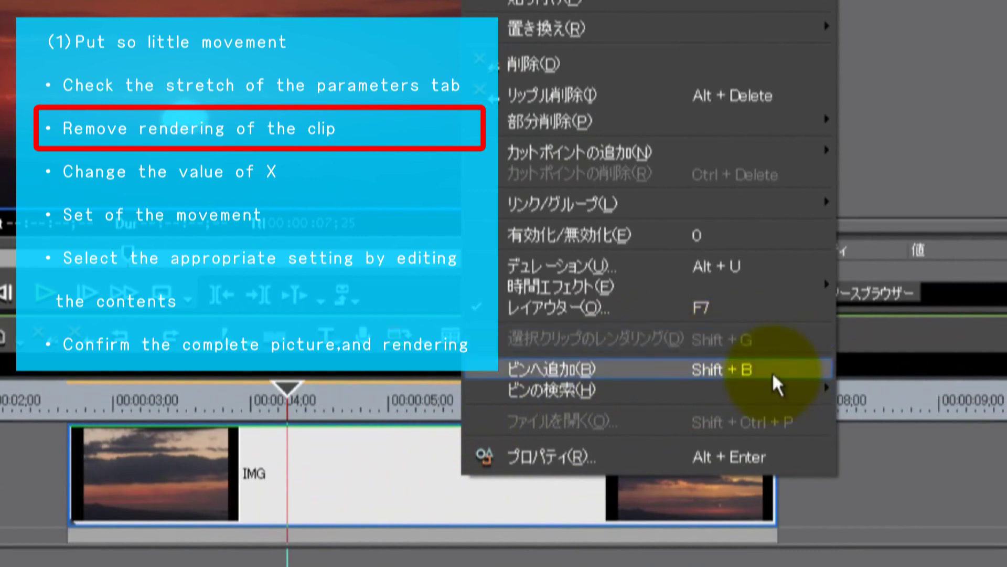
pyautogui.moveTo(816, 401)
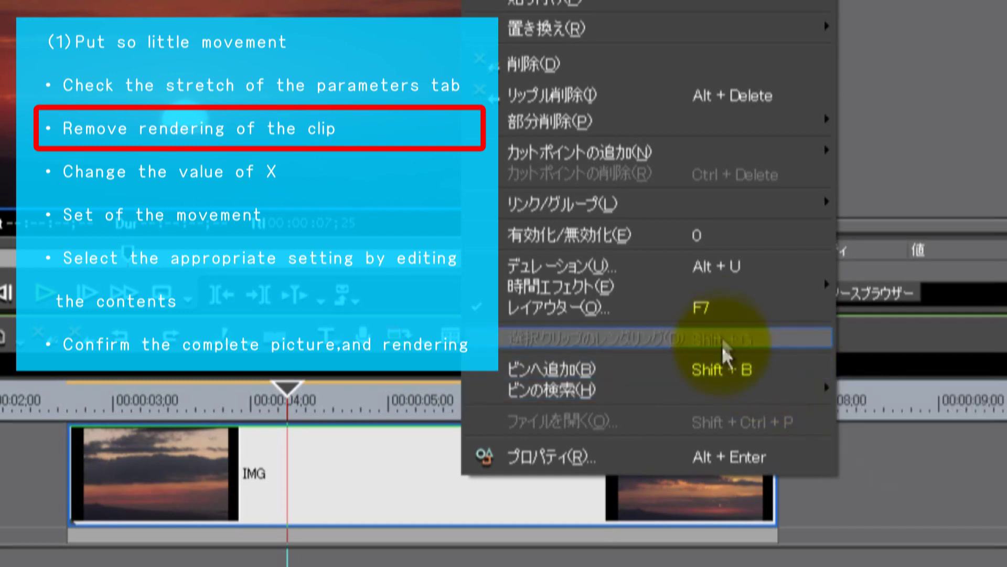
pyautogui.moveTo(743, 164)
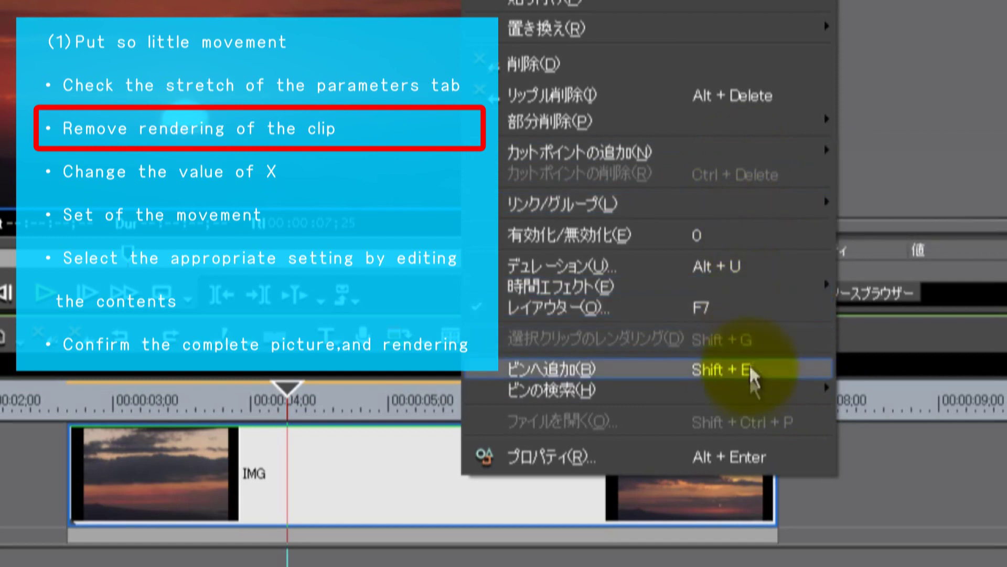
pyautogui.click(642, 554)
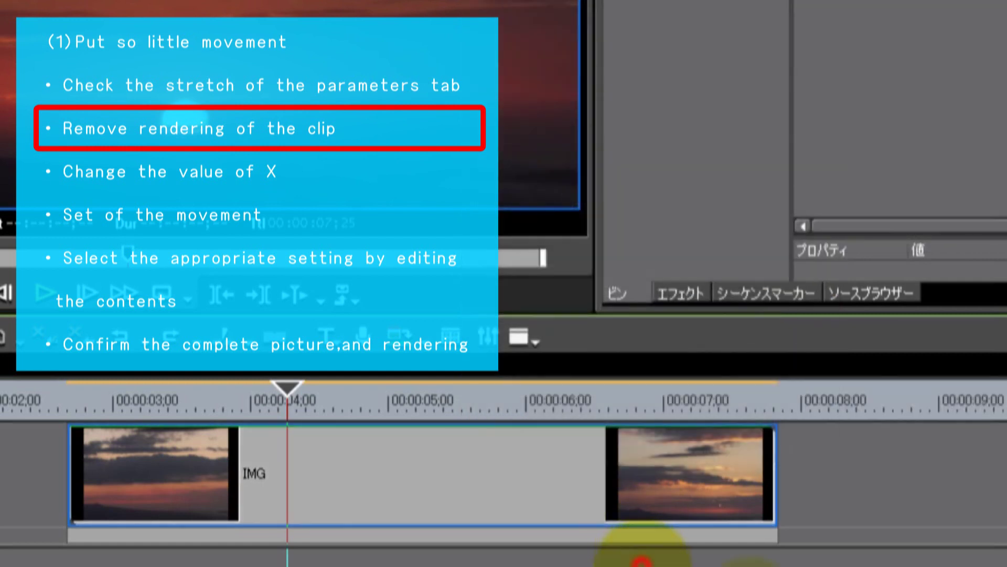
pyautogui.click(473, 467)
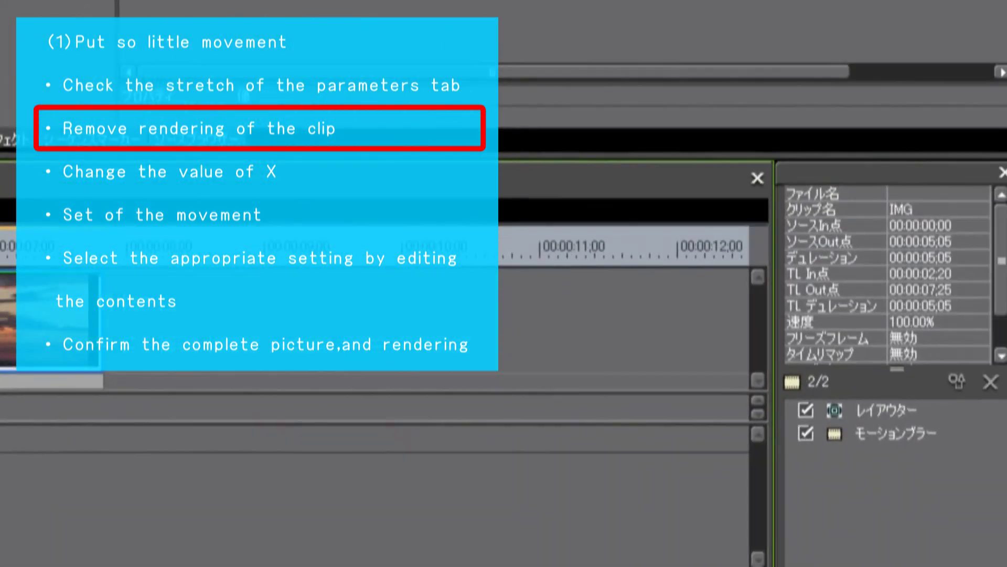
# Set the Motion Blur ratio of the IMG clip to 61 to discard its existing rendering
pyautogui.click(916, 433)
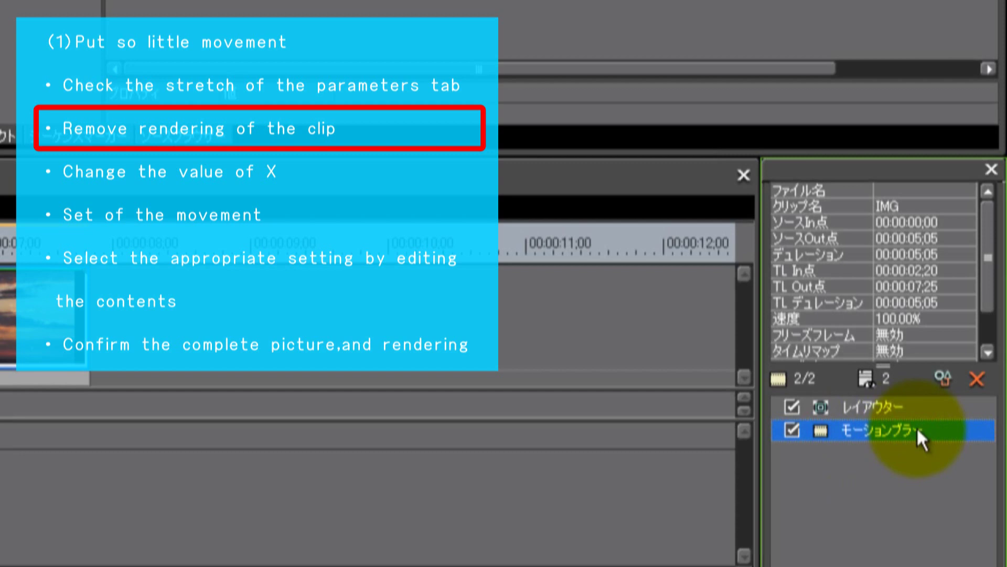
pyautogui.doubleClick(918, 430)
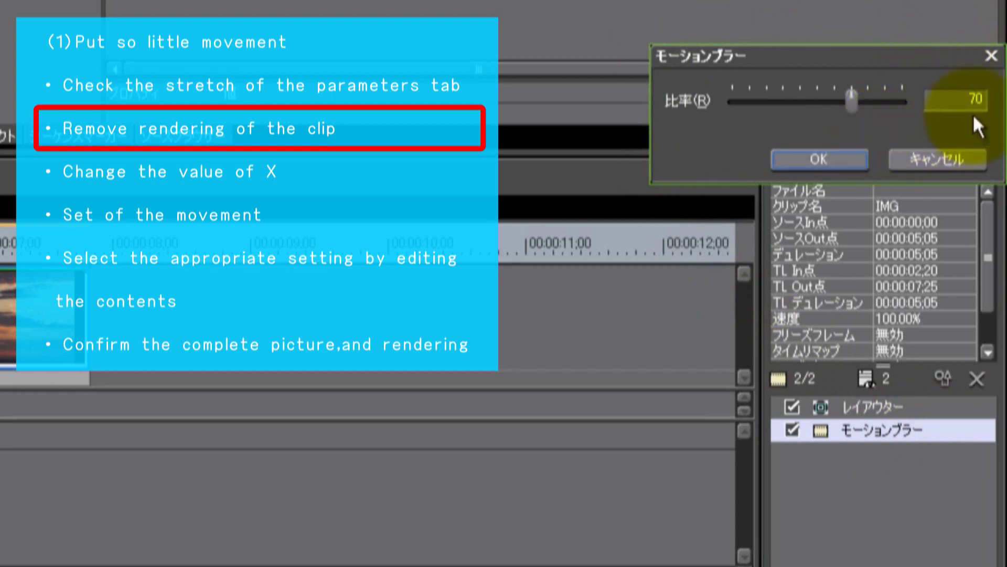
pyautogui.moveTo(855, 100); pyautogui.dragTo(837, 103)
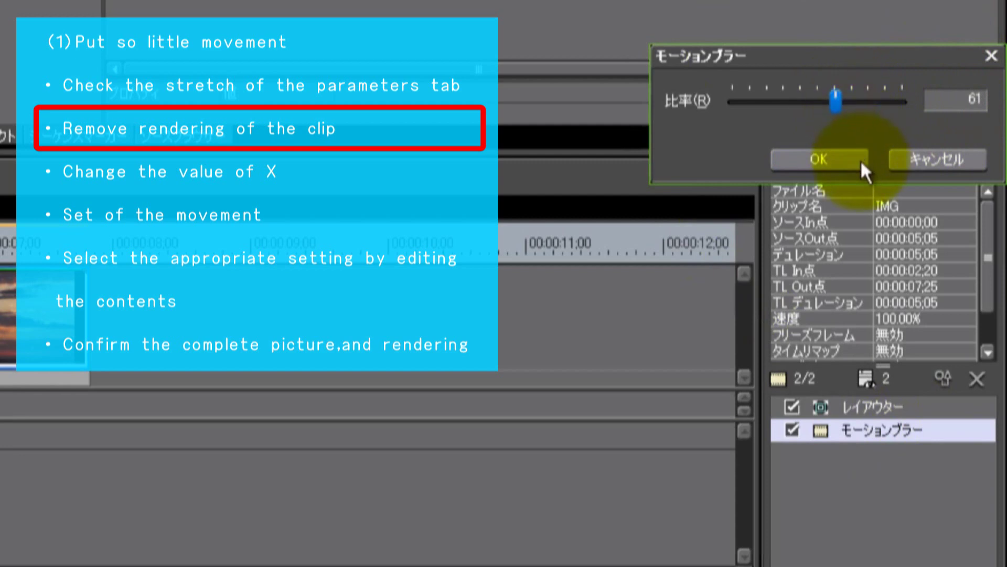
pyautogui.click(861, 159)
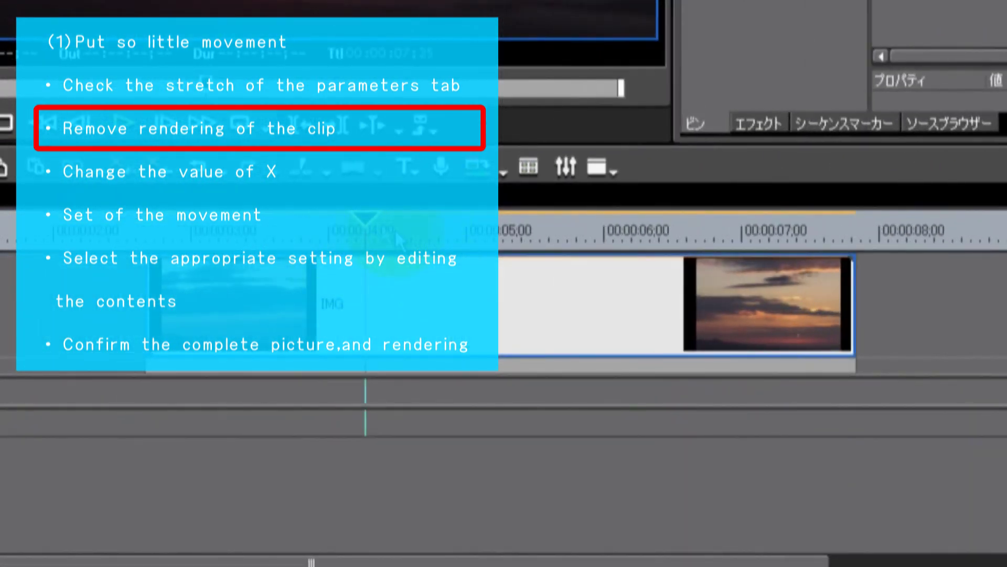
# Reselect the IMG clip and set its Motion Blur ratio to 70
pyautogui.click(503, 306)
pyautogui.moveTo(503, 307); pyautogui.dragTo(462, 309)
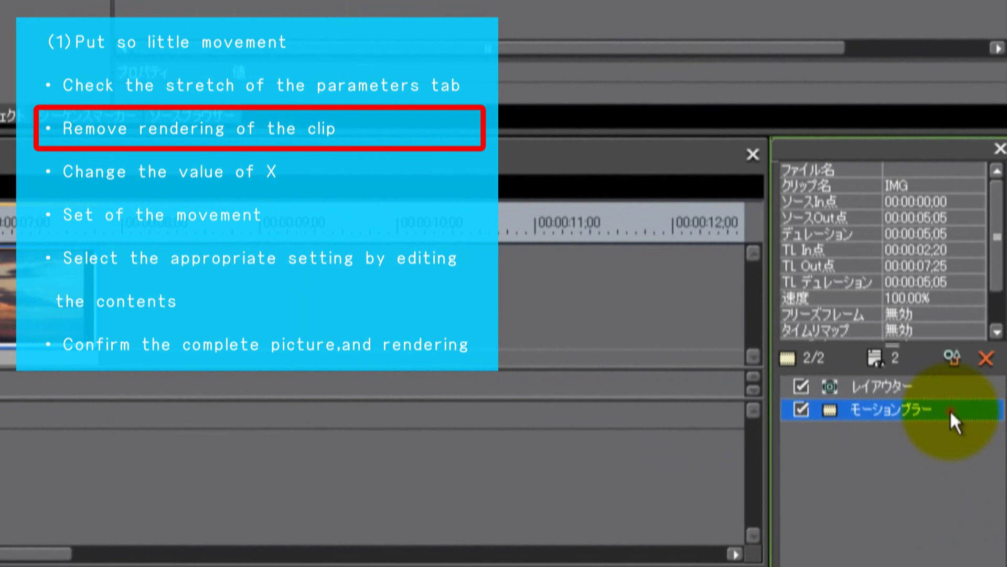
pyautogui.doubleClick(950, 410)
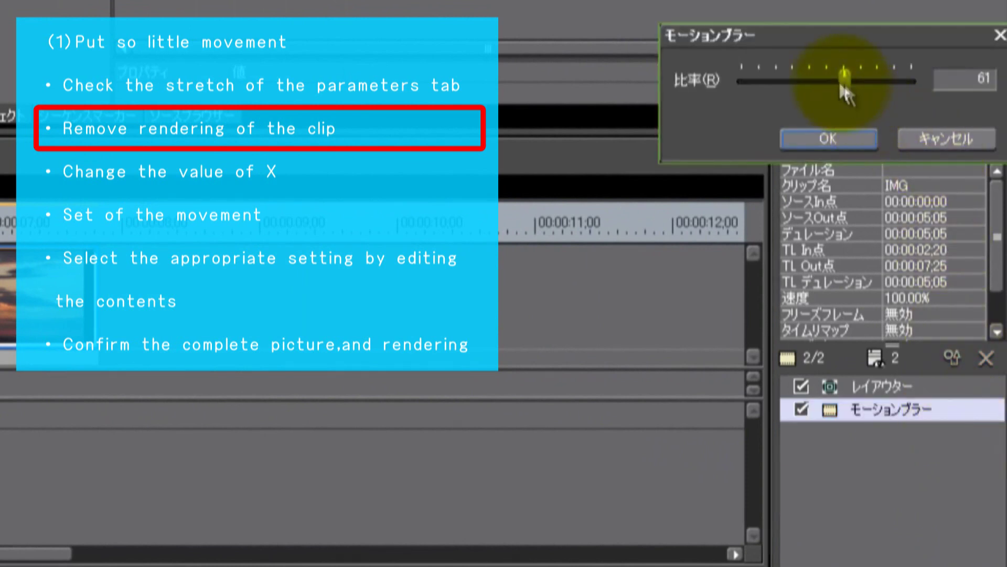
pyautogui.moveTo(845, 80); pyautogui.dragTo(861, 80)
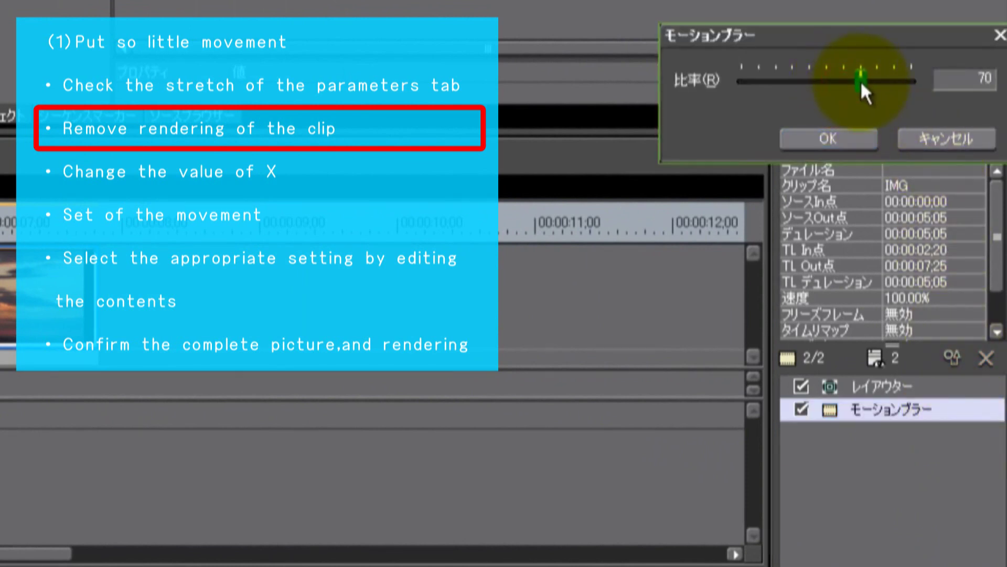
pyautogui.click(857, 135)
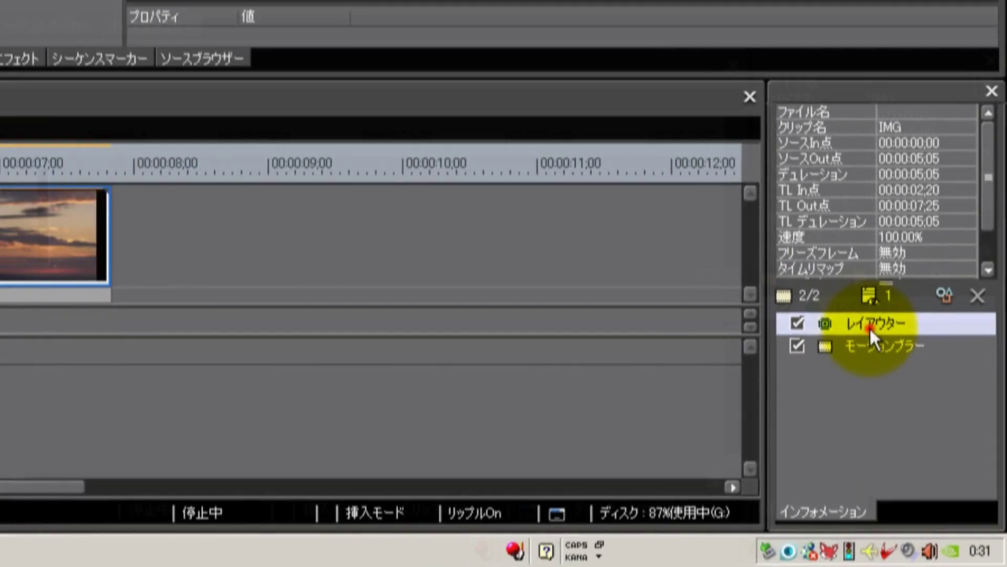
# In the IMG clip's Layouter settings, set the stretch X value to 70% with the frame aspect ratio kept
pyautogui.doubleClick(843, 282)
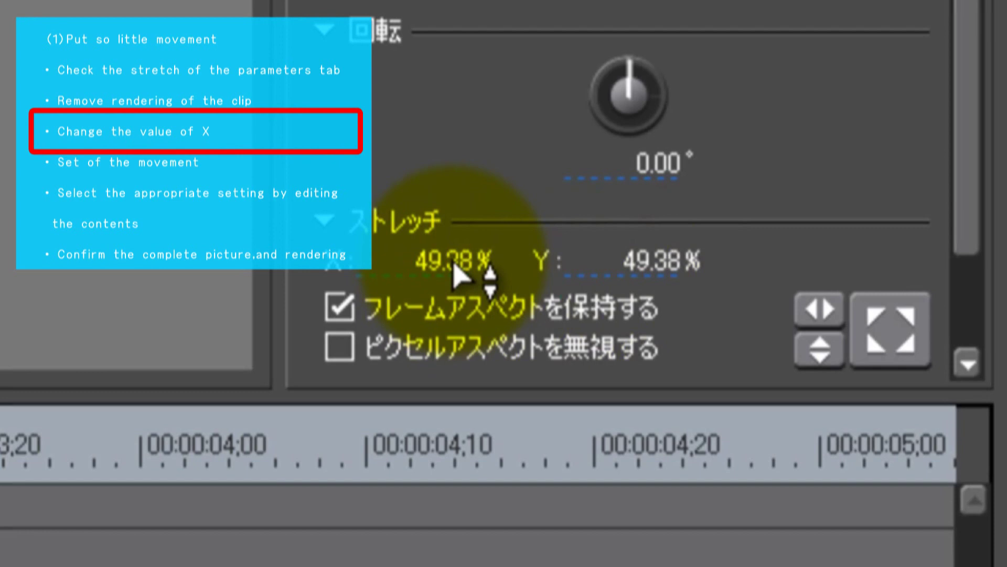
pyautogui.click(455, 265)
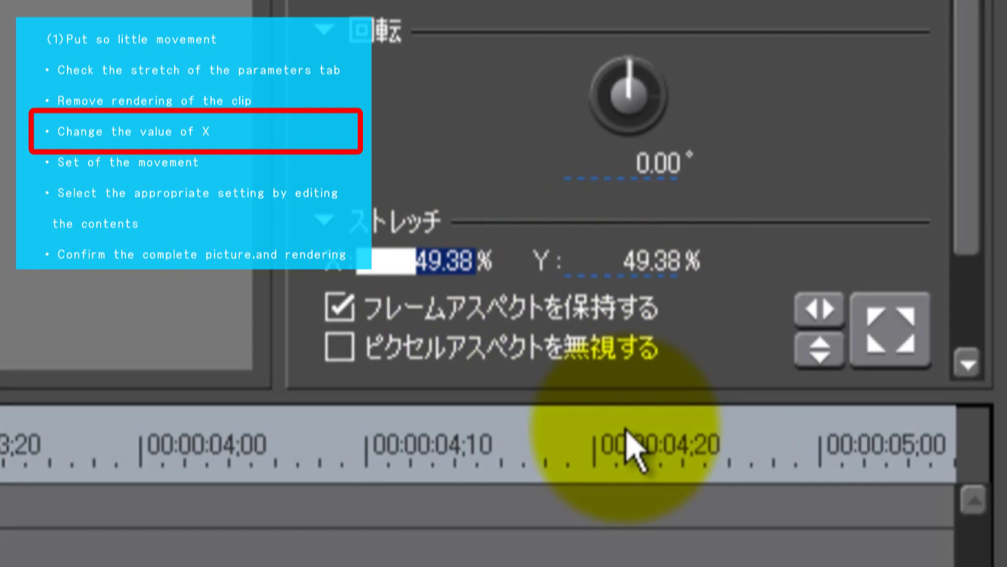
pyautogui.write('70')
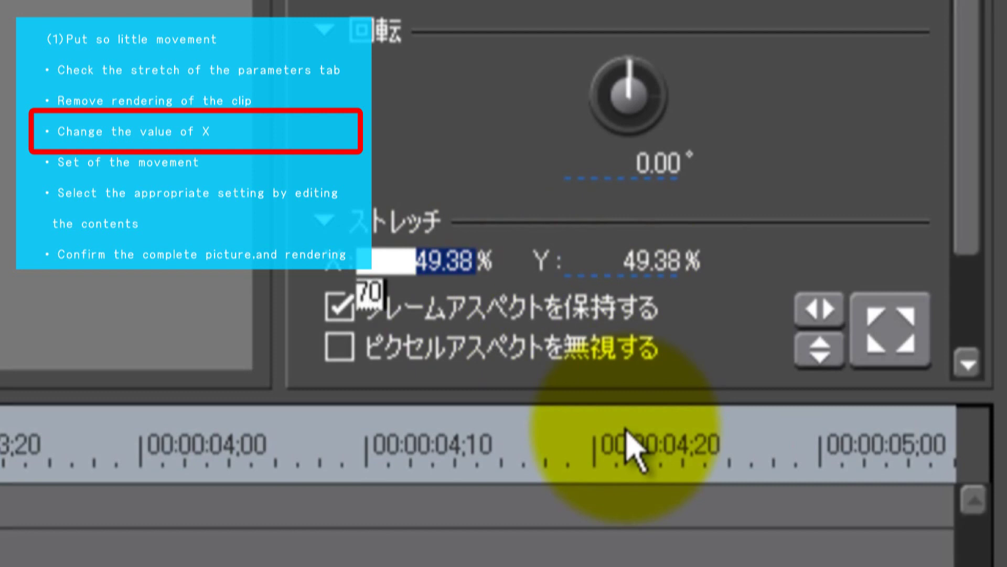
pyautogui.press('Return')
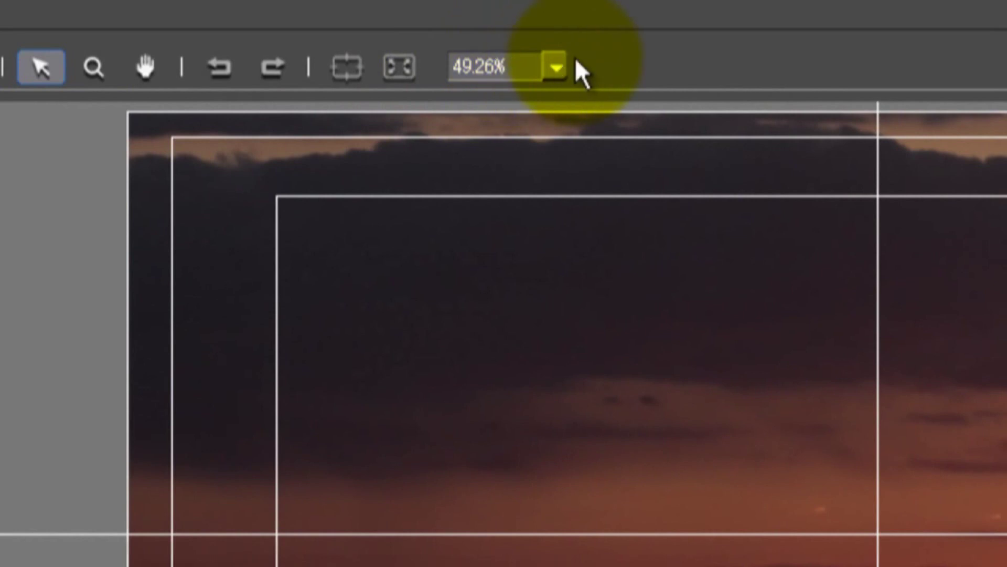
# Set the Layouter preview zoom to 25%
pyautogui.click(548, 63)
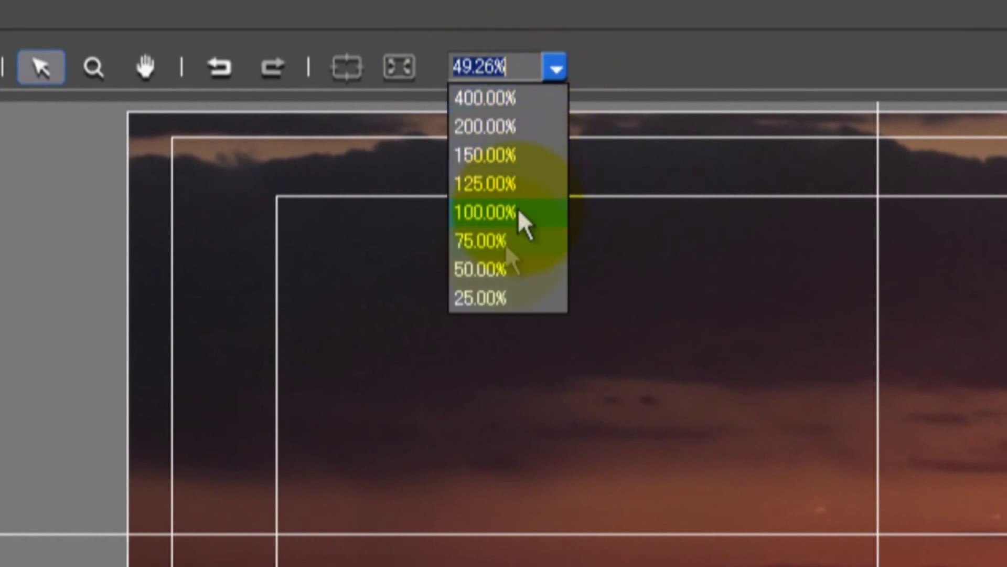
pyautogui.click(499, 298)
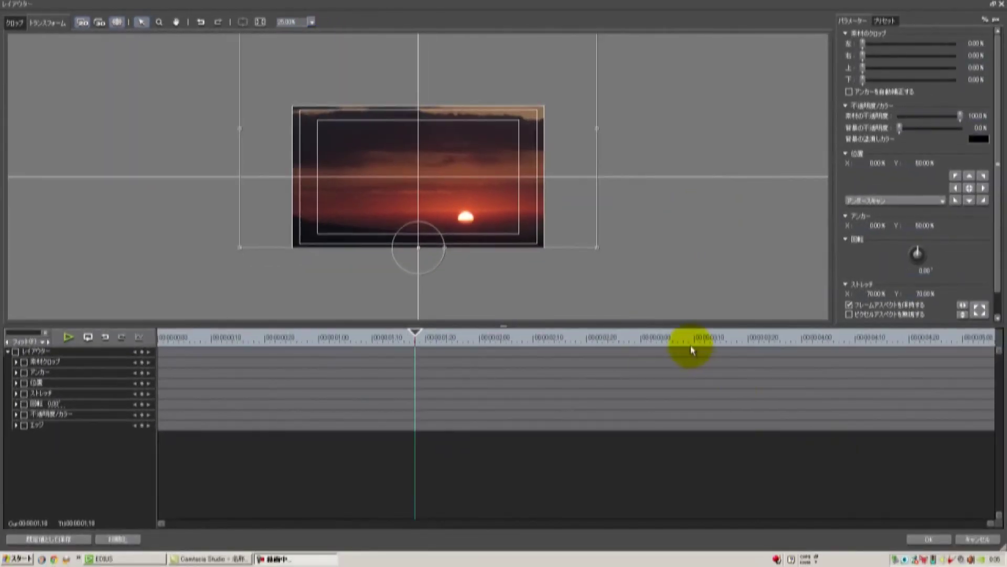
pyautogui.click(565, 218)
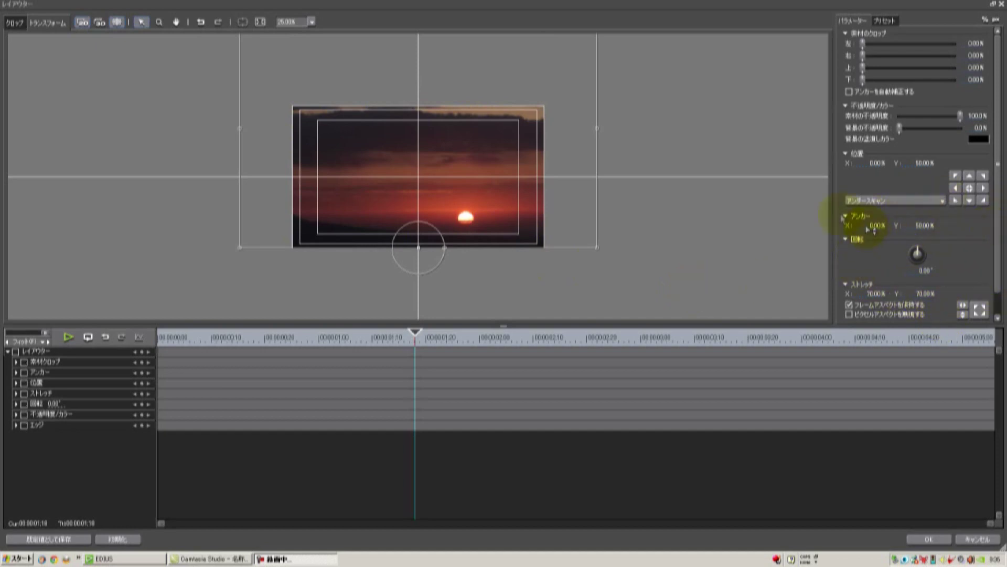
pyautogui.moveTo(995, 217); pyautogui.dragTo(1001, 286)
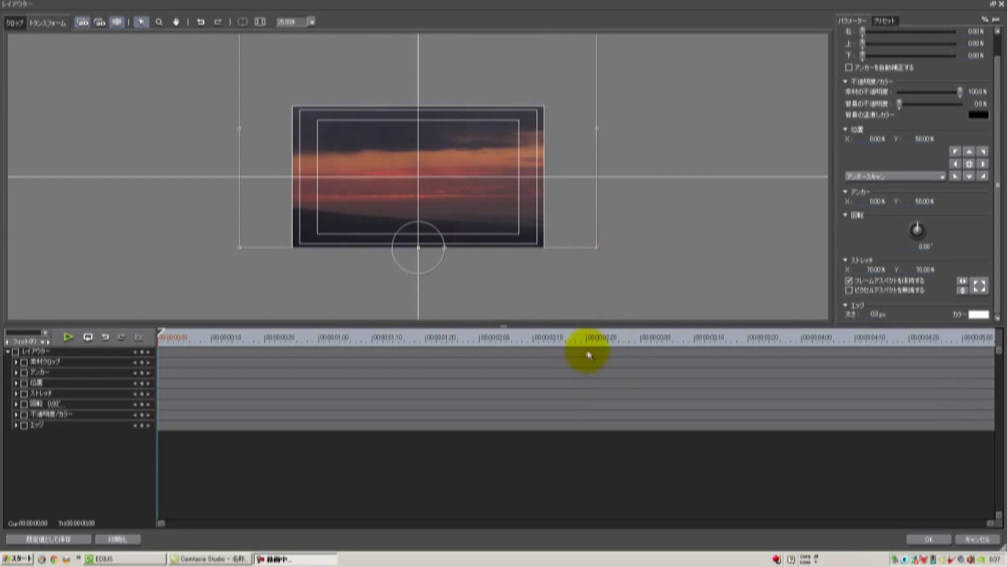
# Enable position animation in the Layouter and add a position keyframe at the clip's start, 00:00:00;00
pyautogui.moveTo(463, 340)
pyautogui.mouseDown()
pyautogui.moveTo(621, 344)
pyautogui.moveTo(151, 336)
pyautogui.mouseUp()
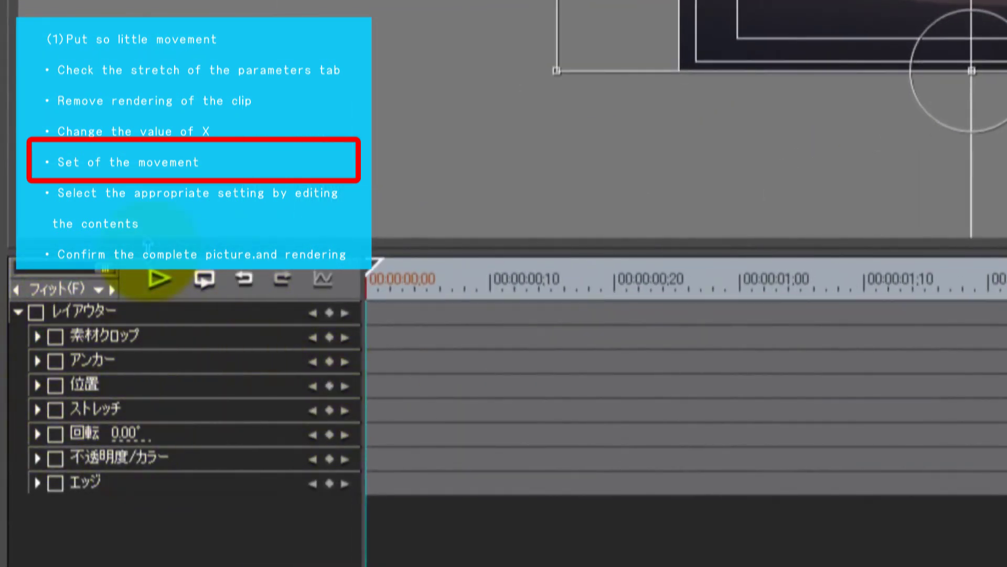
pyautogui.click(59, 385)
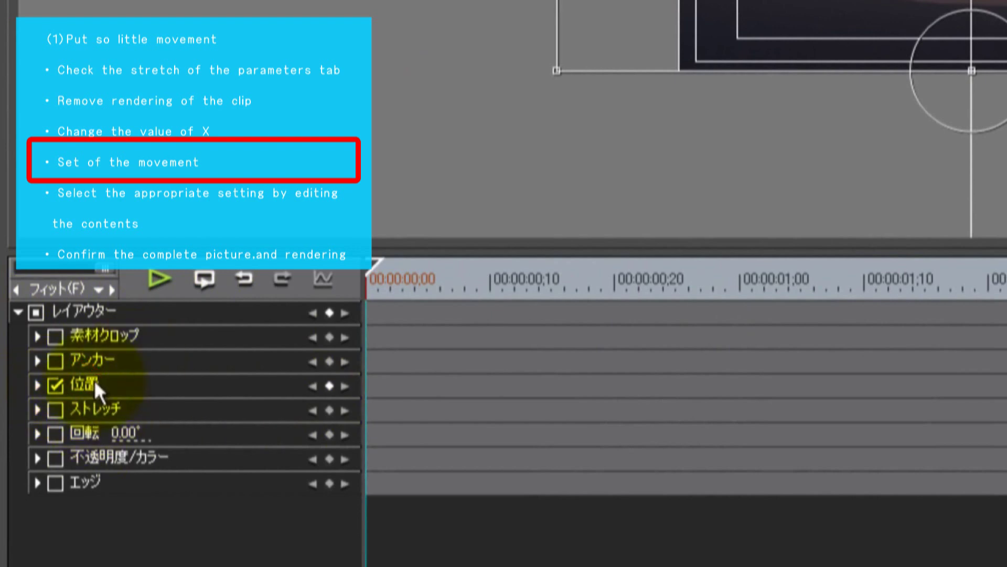
pyautogui.click(328, 388)
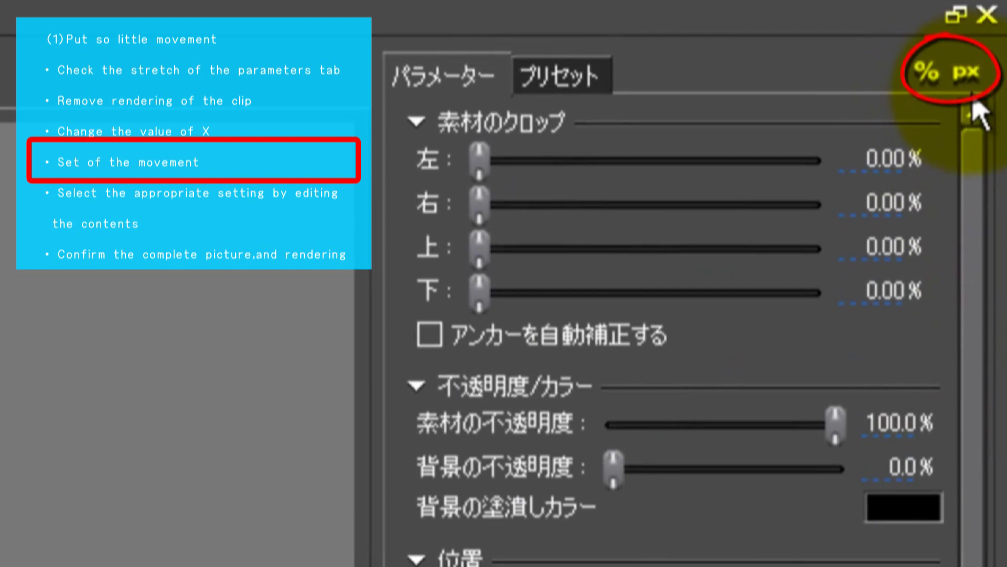
# Switch the Layouter parameters to pixel units and set position X to 400 px at the start keyframe
pyautogui.click(966, 73)
pyautogui.scroll(-5, 686, 191)
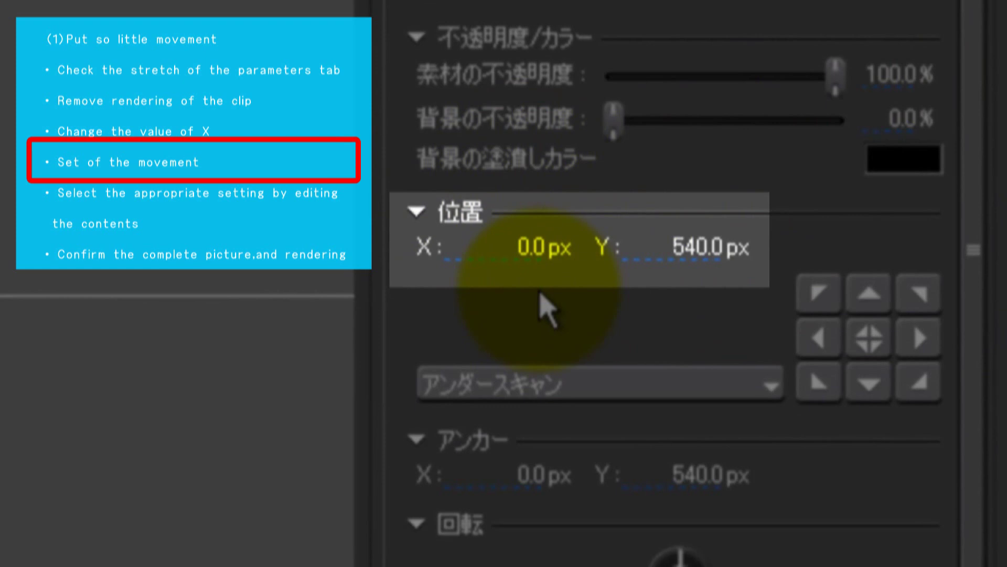
pyautogui.click(528, 251)
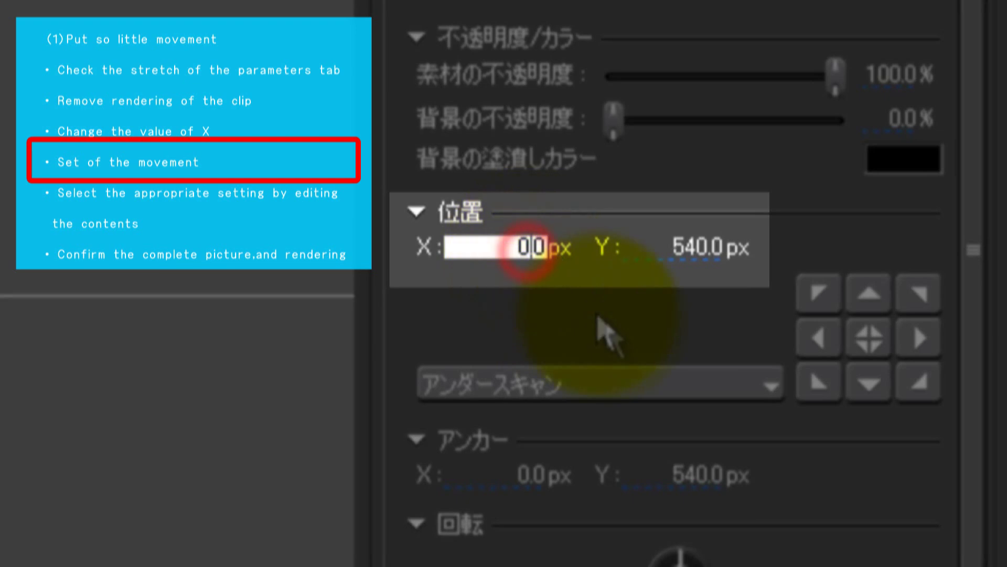
pyautogui.press('BackSpace')
pyautogui.press('Delete')
pyautogui.press('Delete')
pyautogui.write('40')
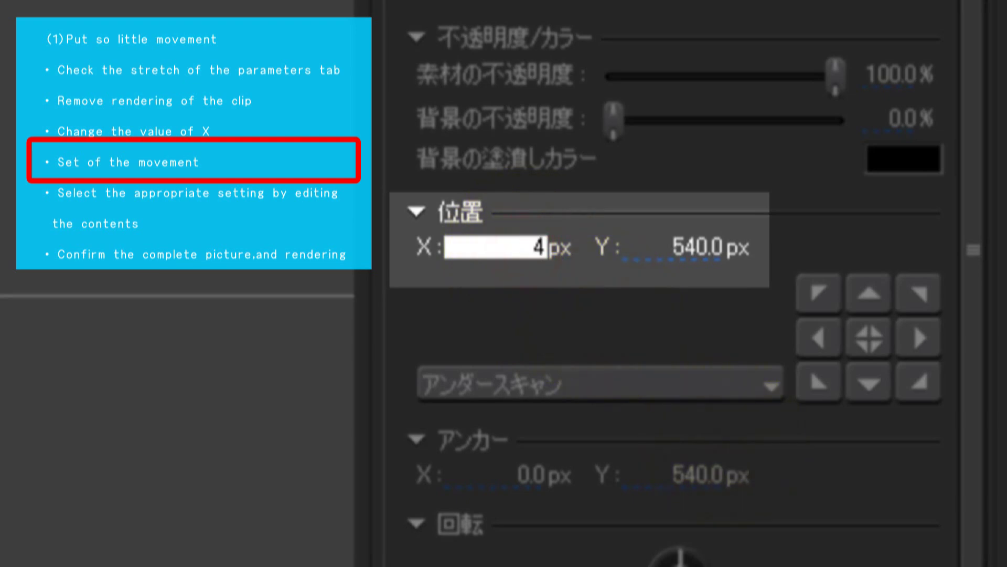
pyautogui.write('0')
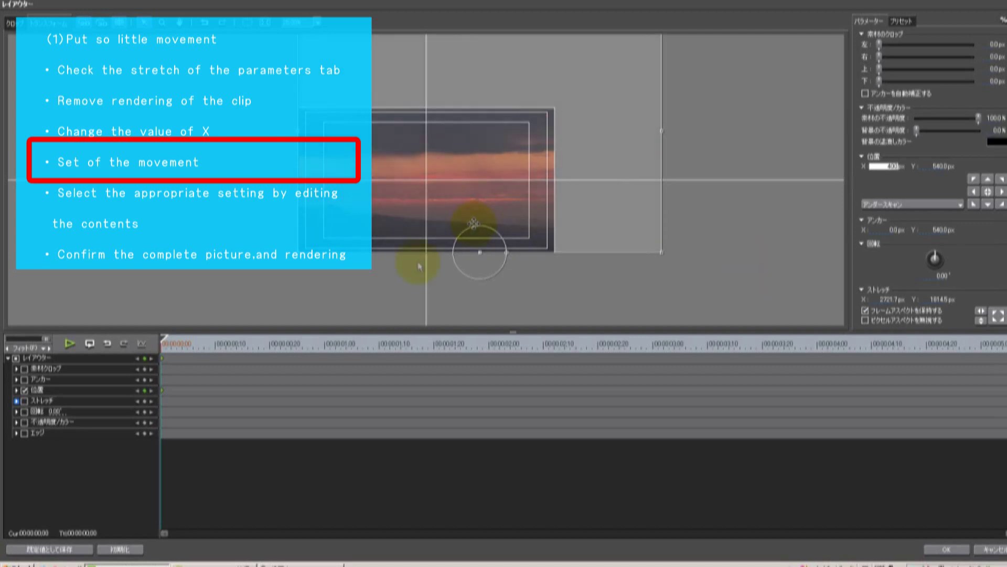
pyautogui.click(162, 344)
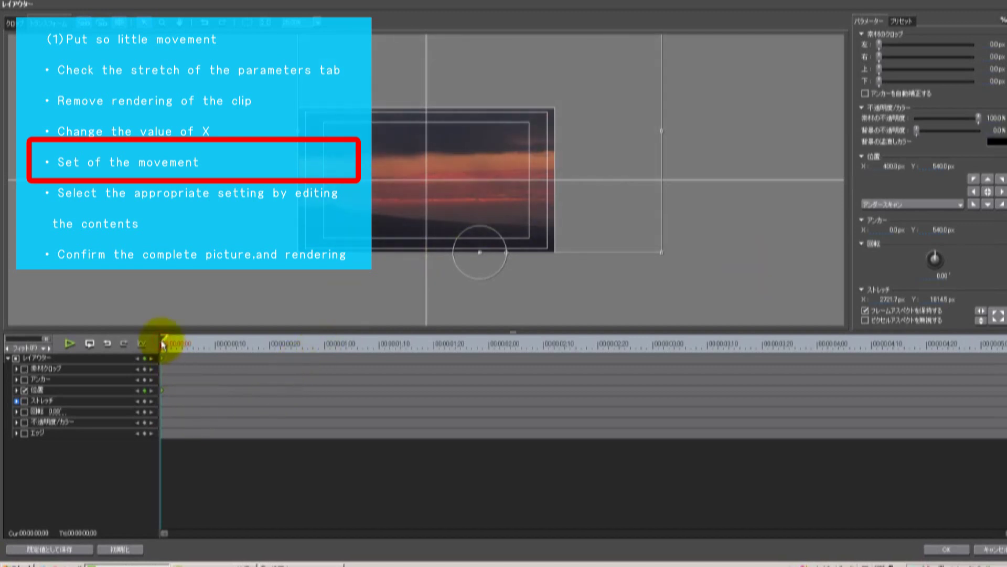
# Go to the end of the clip in the Layouter timeline and set position X to -400 px there
pyautogui.moveTo(163, 343)
pyautogui.mouseDown()
pyautogui.moveTo(578, 399)
pyautogui.moveTo(803, 415)
pyautogui.moveTo(1005, 386)
pyautogui.mouseUp()
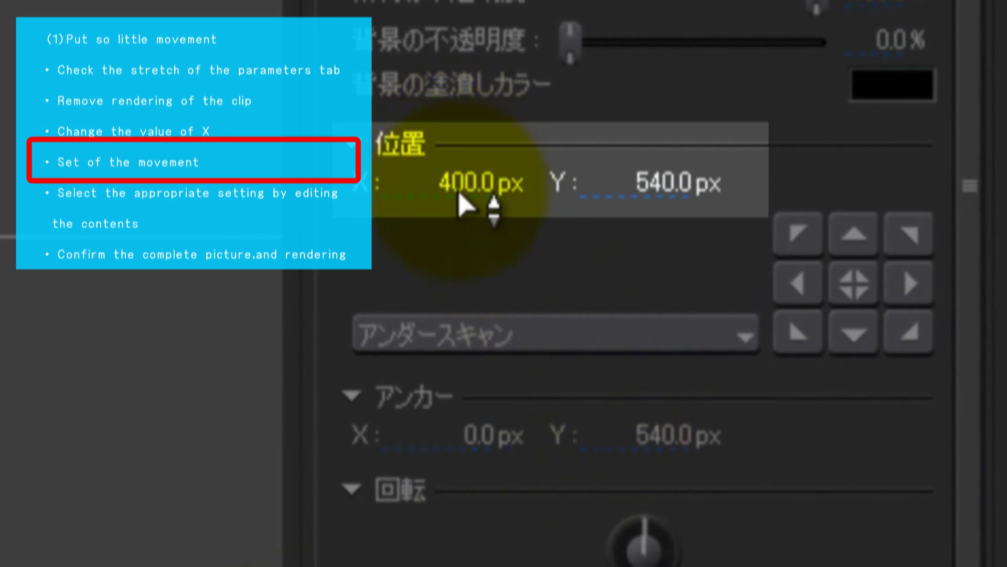
pyautogui.click(463, 205)
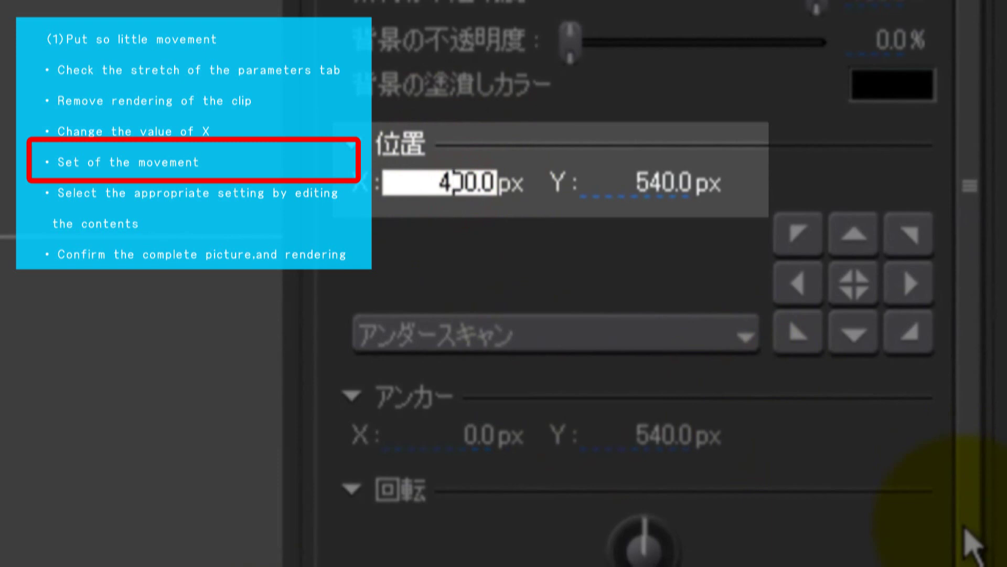
pyautogui.press('Delete')
pyautogui.press('Delete')
pyautogui.press('Delete')
pyautogui.press('Delete')
pyautogui.press('BackSpace')
pyautogui.write('-400')
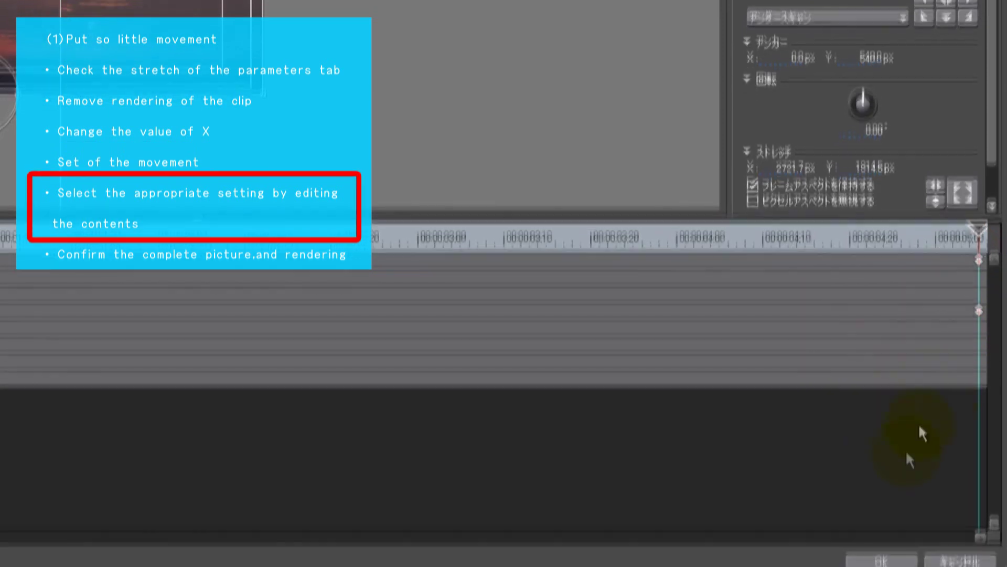
pyautogui.click(903, 519)
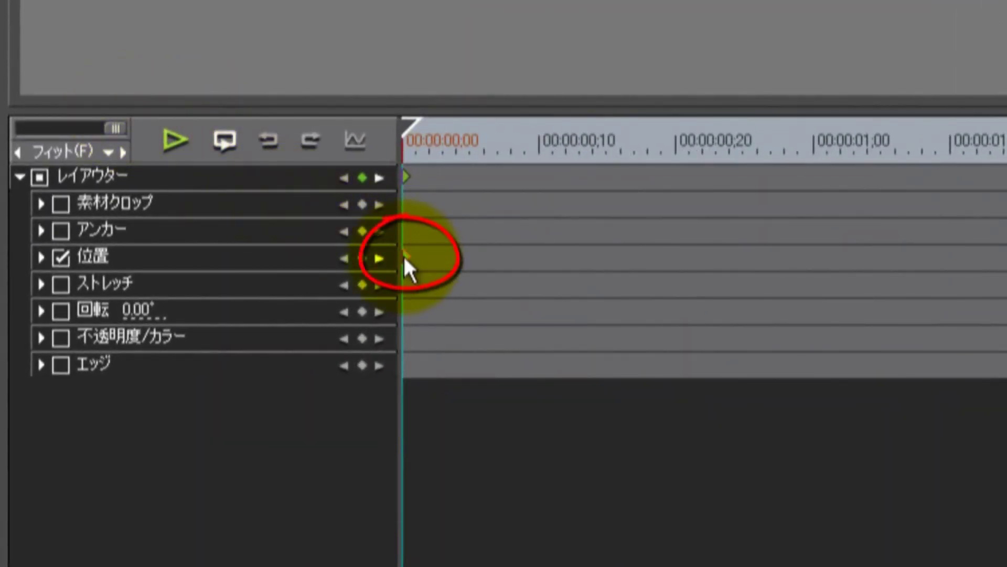
# Open the options of the position keyframe at the clip's start in the Layouter
pyautogui.rightClick(407, 263)
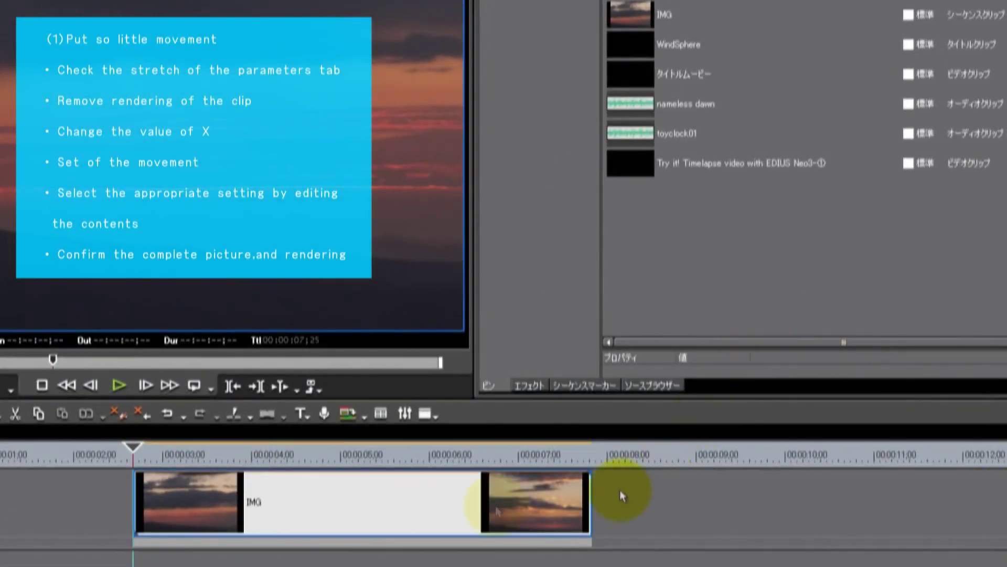
# Render the selected IMG clip on the timeline and review its movement
pyautogui.rightClick(337, 499)
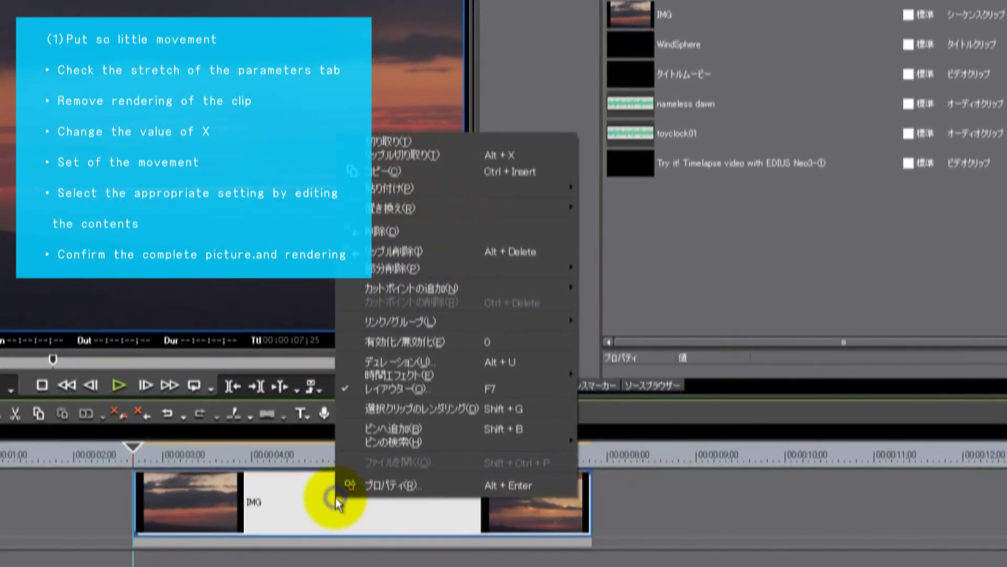
pyautogui.click(405, 408)
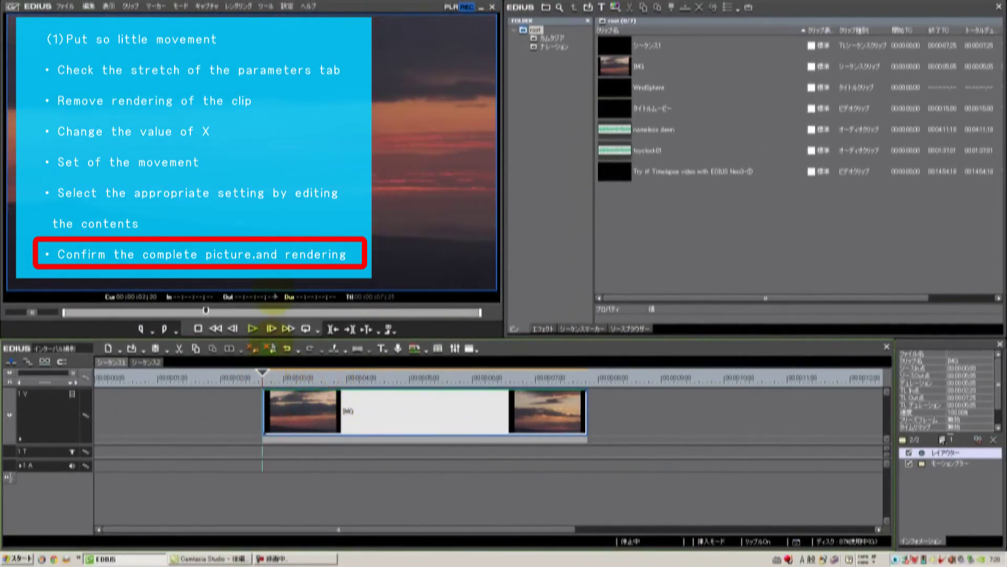
pyautogui.hotkey('ctrl', 'F11')
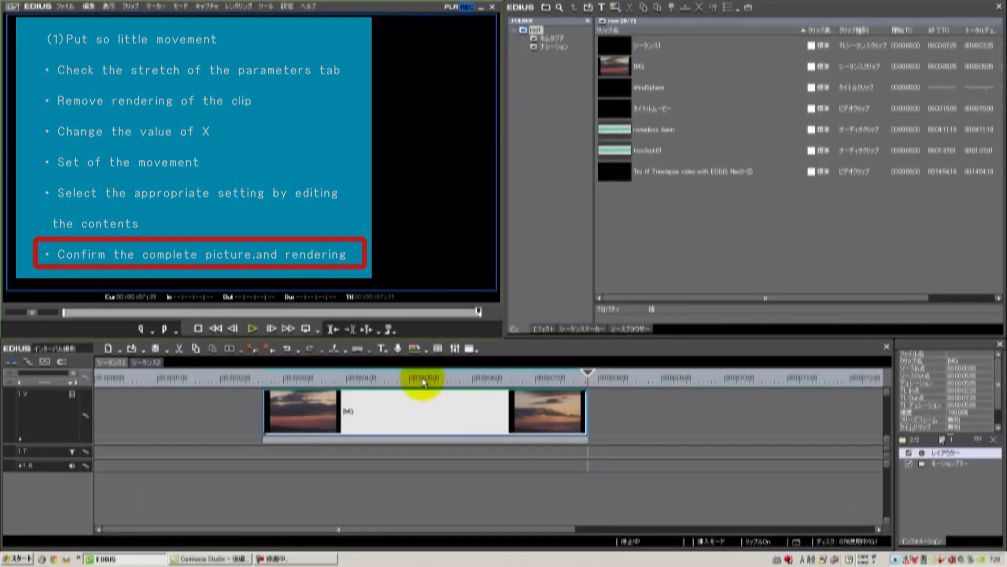
pyautogui.moveTo(423, 381); pyautogui.dragTo(530, 388)
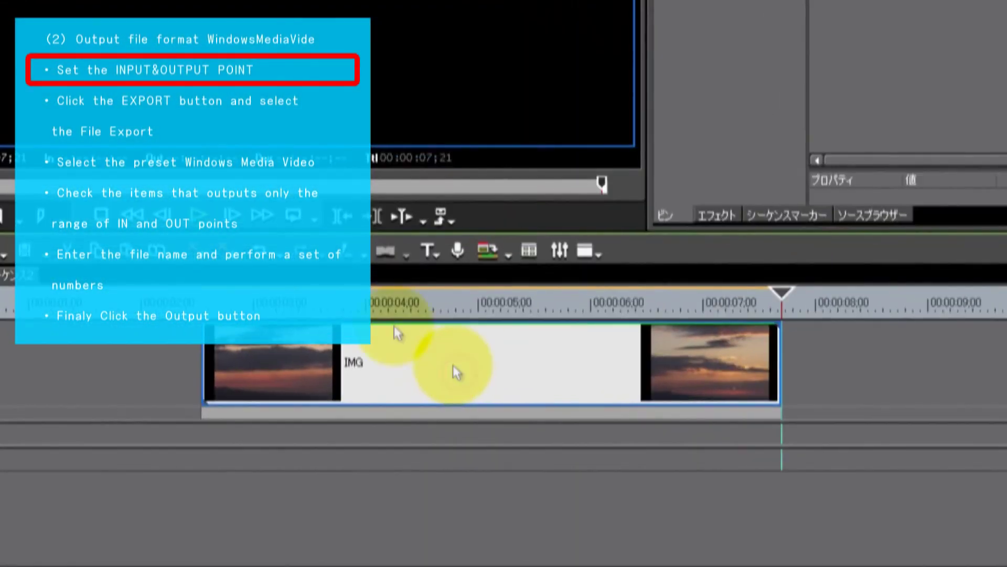
# Set the In point at the IMG clip's start, 00:00:02;16, and the Out point at its end, 00:00:07;21
pyautogui.moveTo(382, 303); pyautogui.dragTo(201, 302)
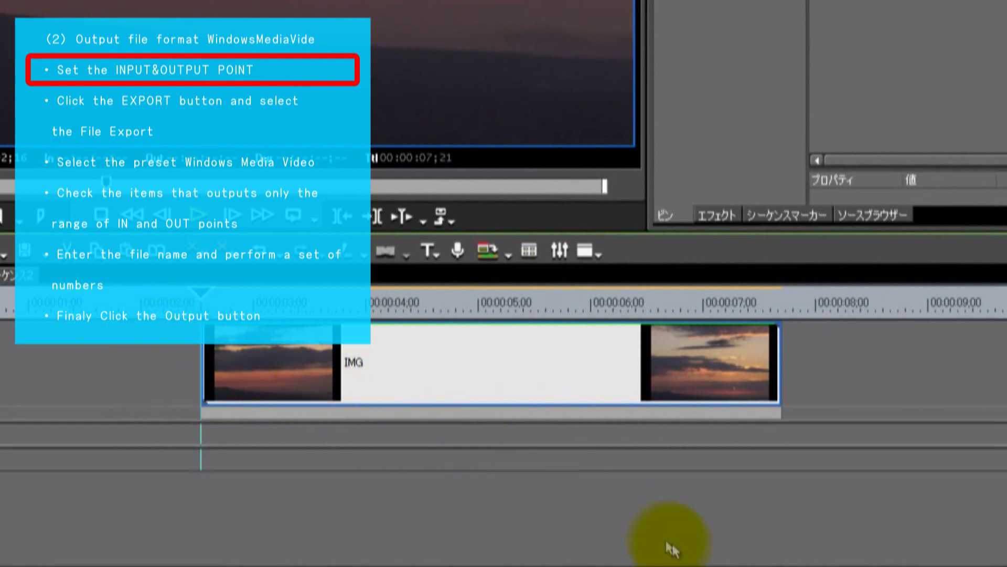
pyautogui.press('i')
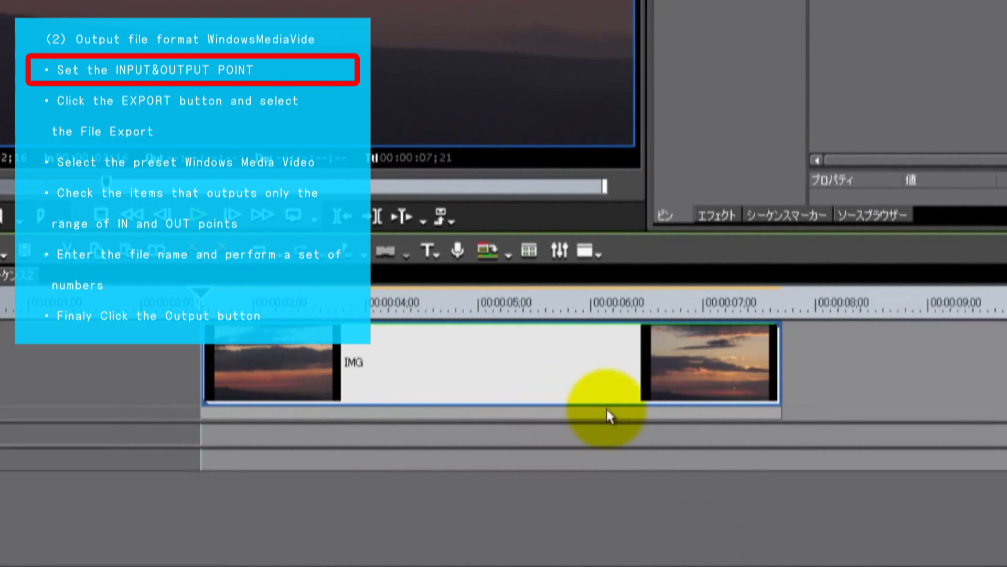
pyautogui.moveTo(577, 300); pyautogui.dragTo(776, 302)
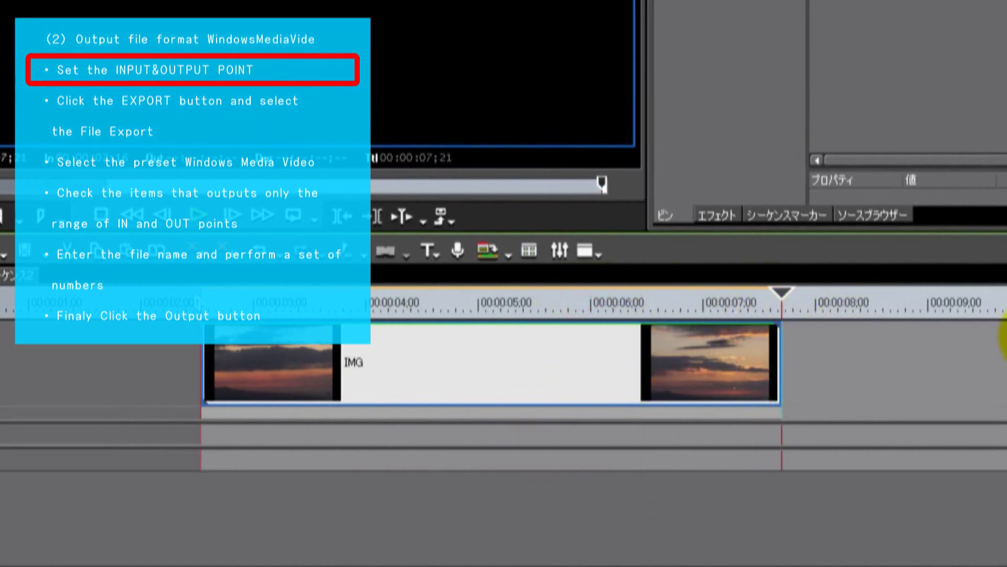
pyautogui.press('o')
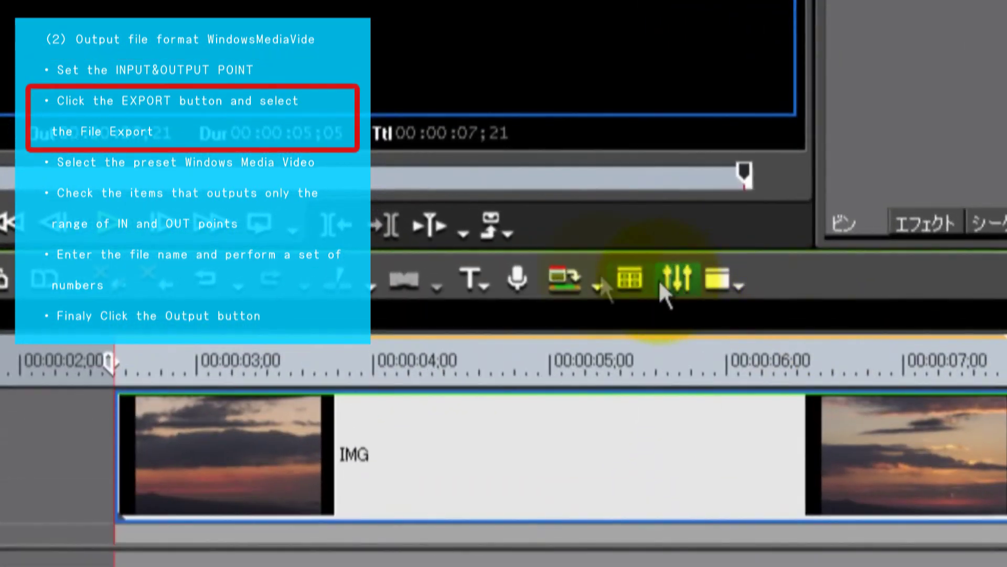
# Start a file export with the first WindowsMediaVideo preset, limited to the range between the In and Out points
pyautogui.click(508, 230)
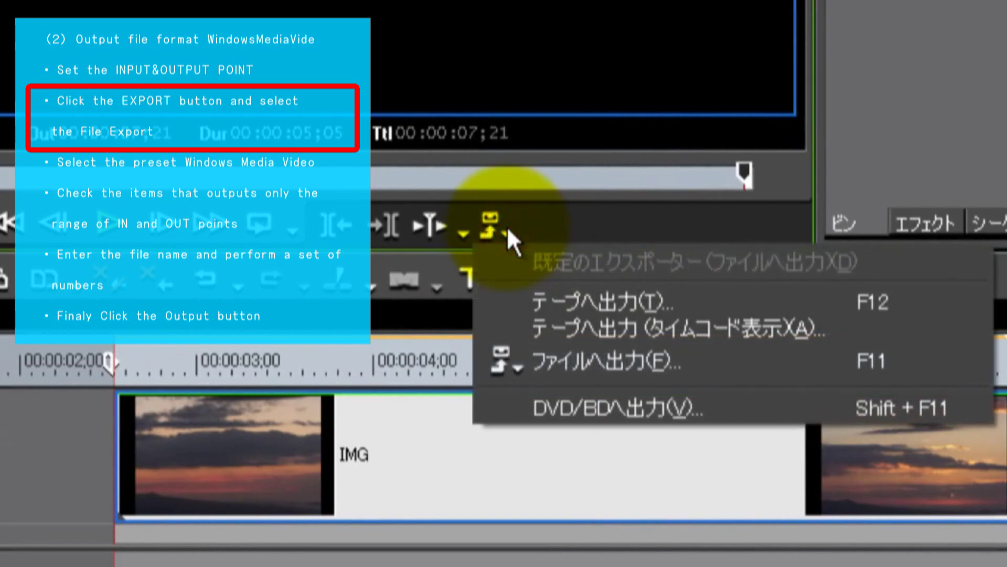
pyautogui.click(742, 362)
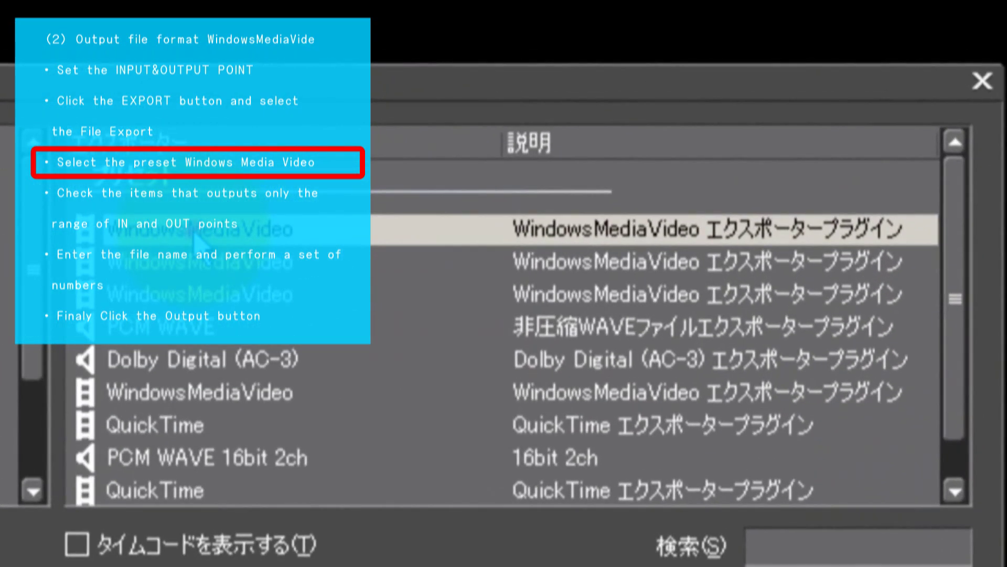
pyautogui.click(195, 240)
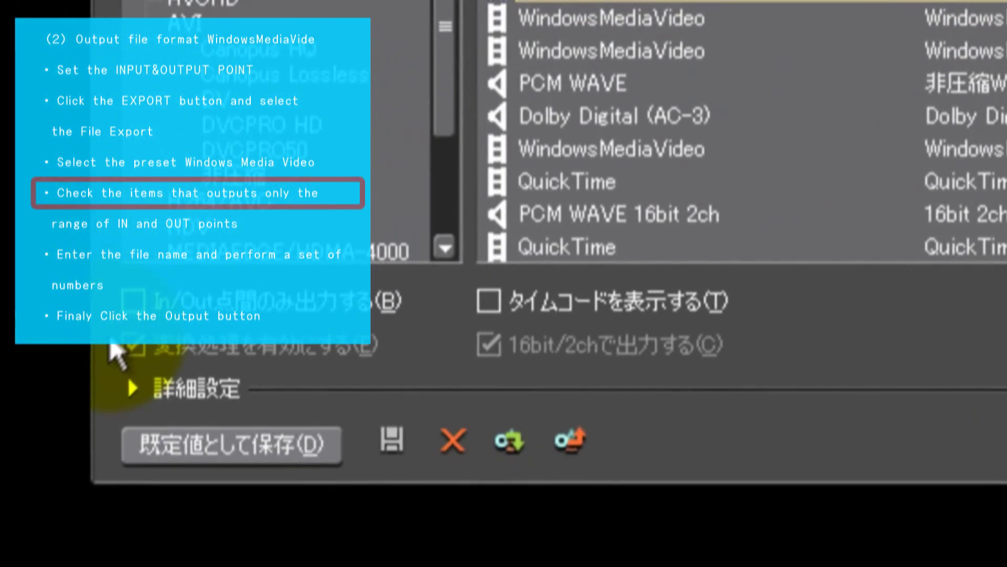
pyautogui.click(136, 325)
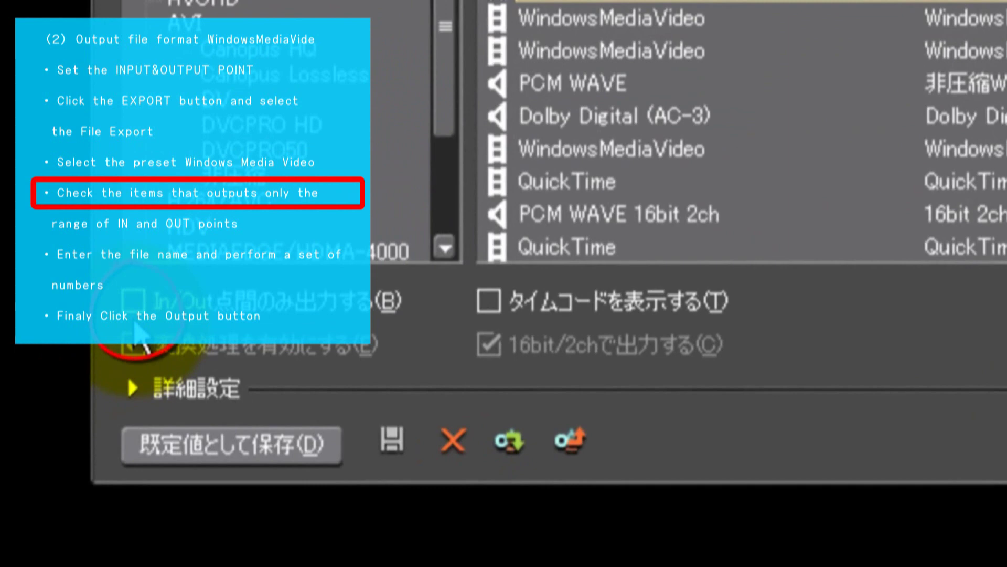
pyautogui.click(132, 301)
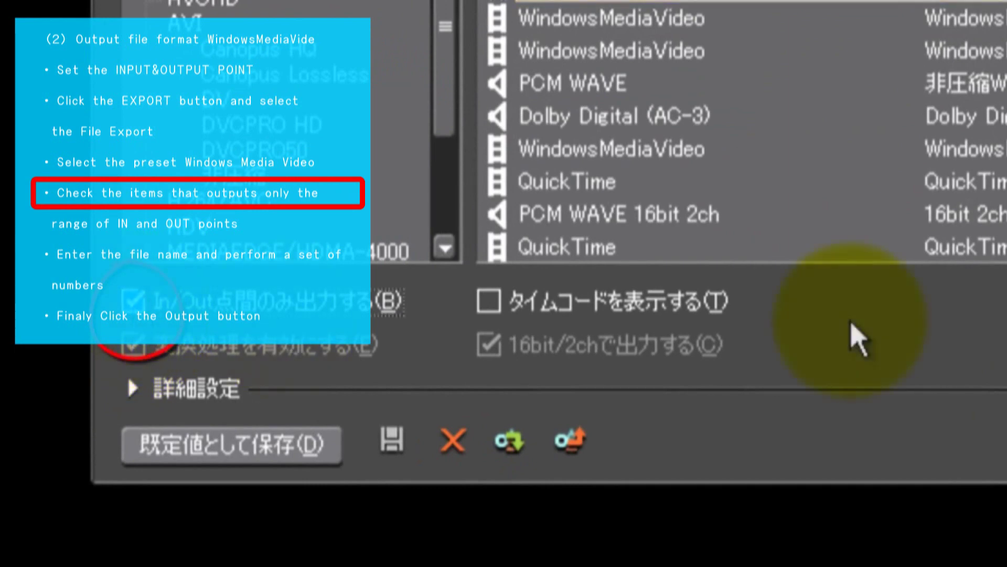
pyautogui.click(760, 346)
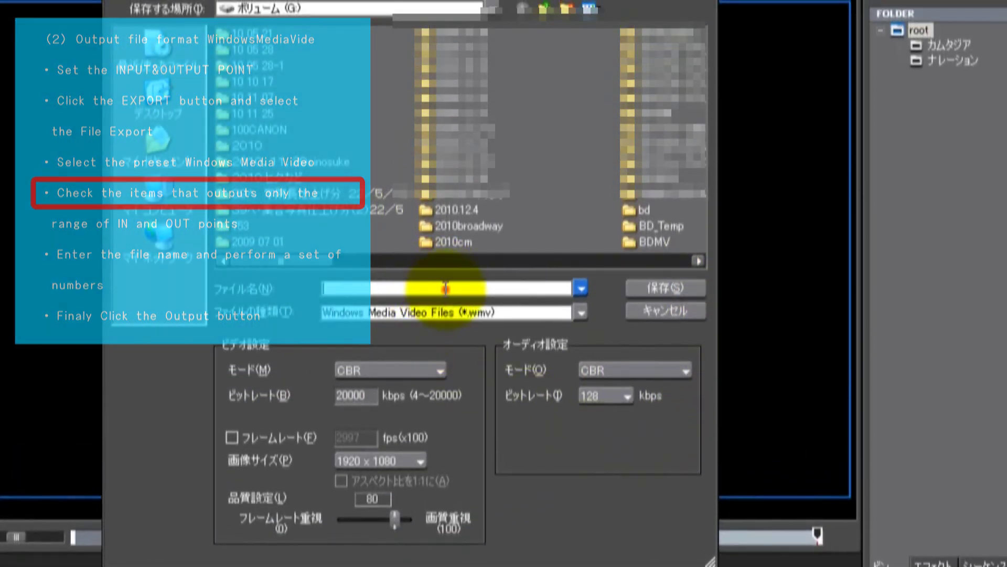
pyautogui.write('innta-bar')
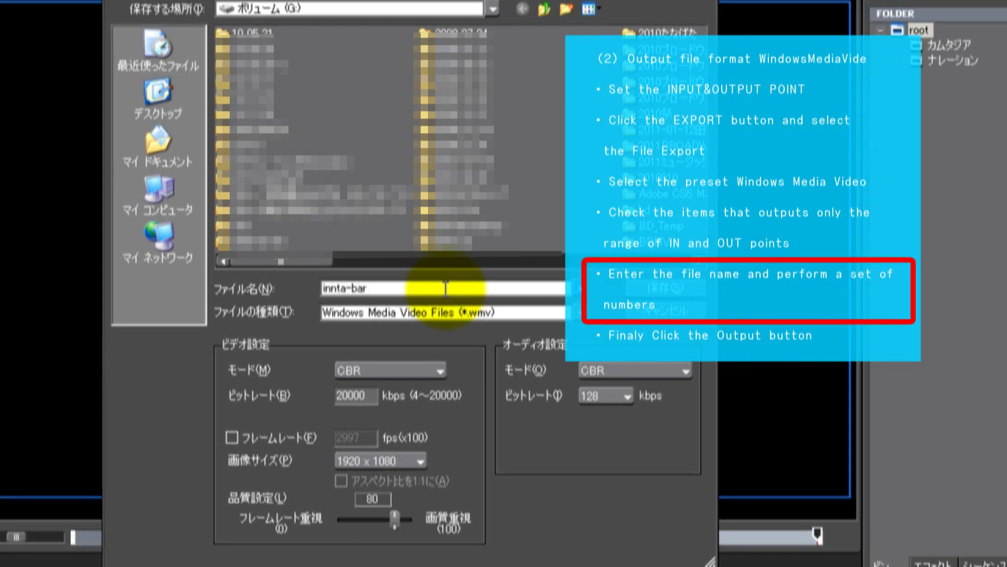
pyautogui.press('BackSpace')
pyautogui.press('BackSpace')
pyautogui.press('BackSpace')
pyautogui.press('BackSpace')
pyautogui.press('BackSpace')
pyautogui.press('BackSpace')
pyautogui.press('BackSpace')
pyautogui.press('BackSpace')
# Name the output file インターバル and save it as a Windows Media Video file with the current video and audio settings
pyautogui.write('innta-baru')
pyautogui.press('space')
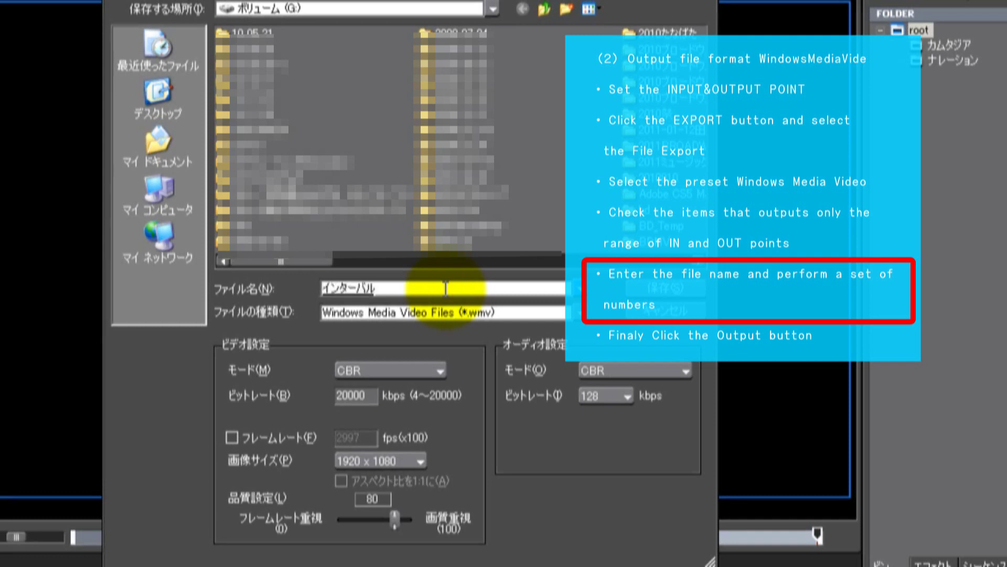
pyautogui.press('Return')
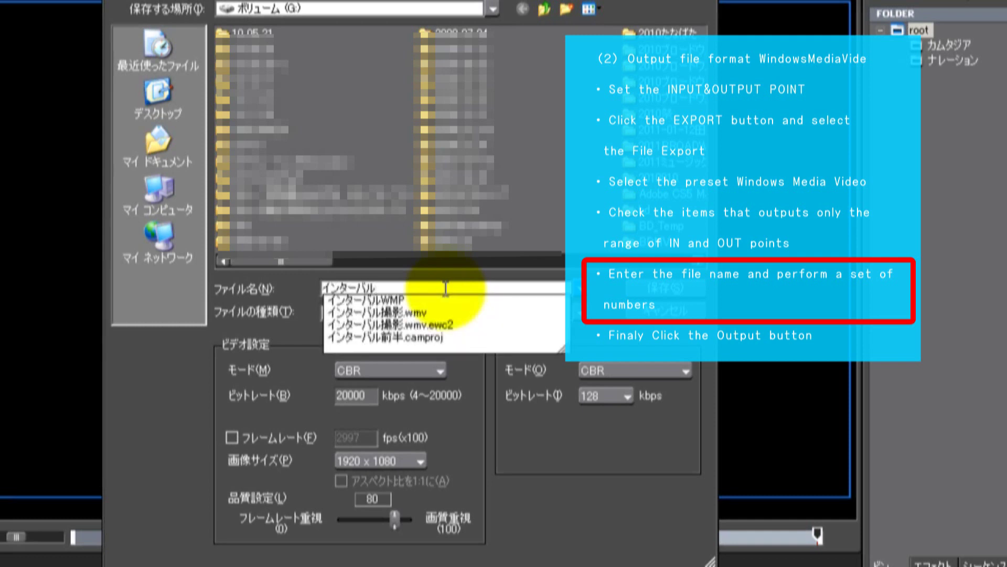
pyautogui.click(446, 288)
pyautogui.click(620, 456)
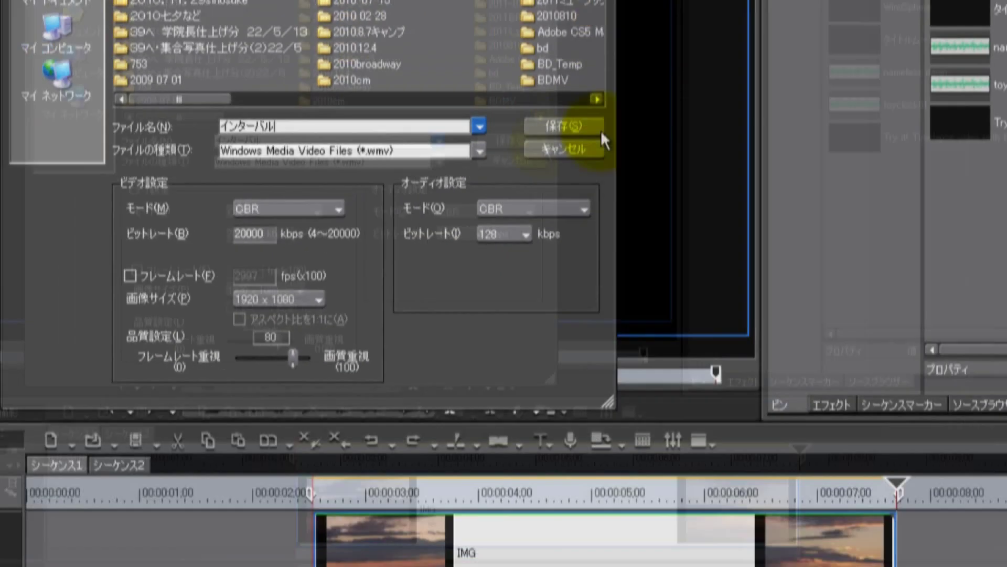
pyautogui.click(600, 130)
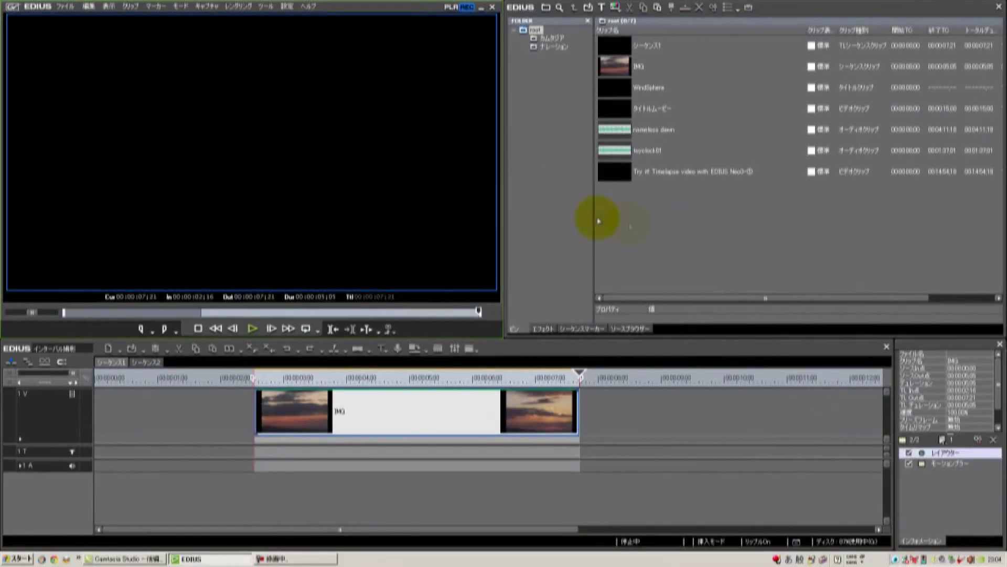